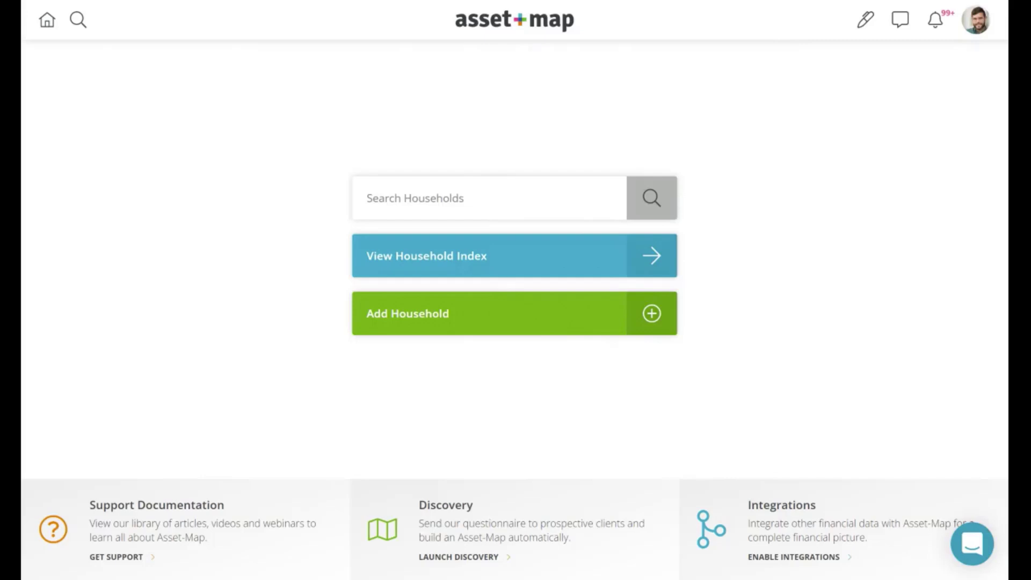
# Examine the methods for adding a household, and review the available partner integrations in the Integration Manager.
pyautogui.click(499, 325)
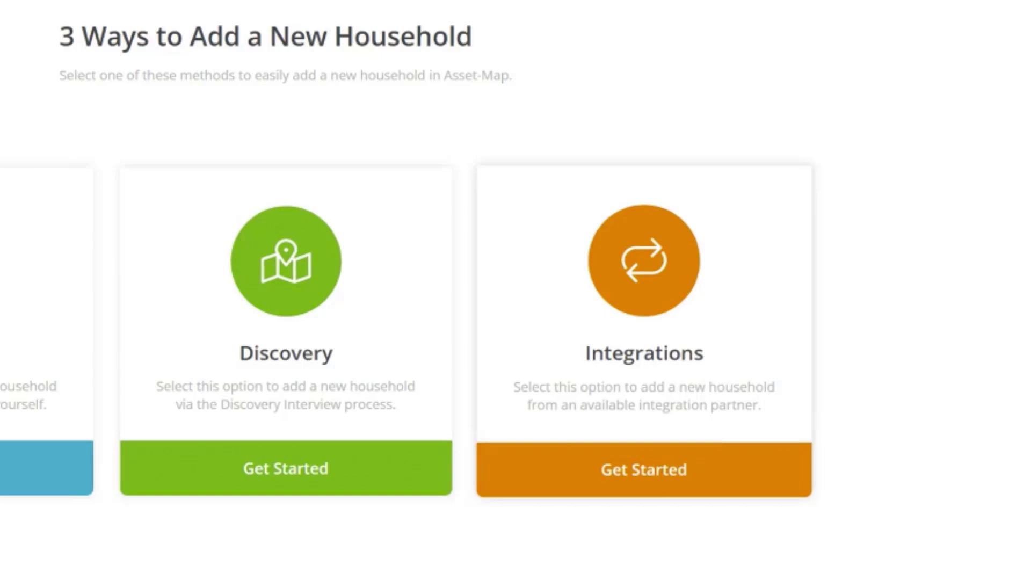
pyautogui.click(537, 24)
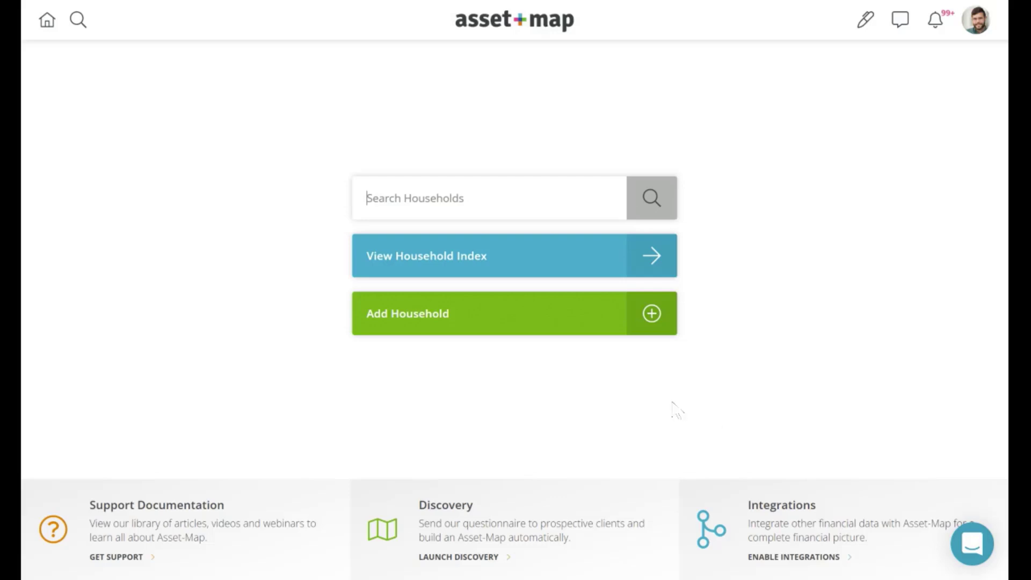
pyautogui.click(795, 557)
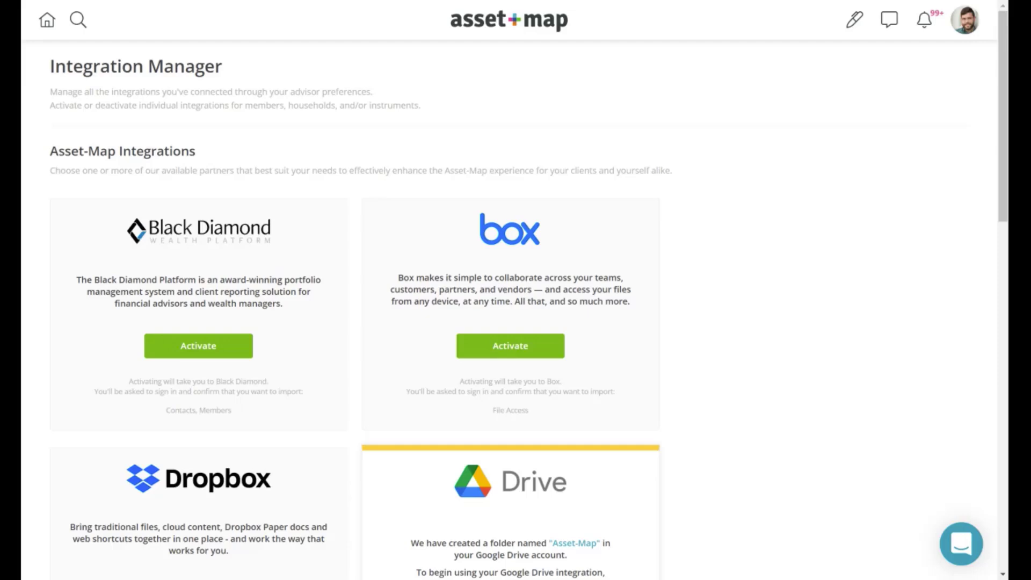
pyautogui.scroll(-5, 516, 301)
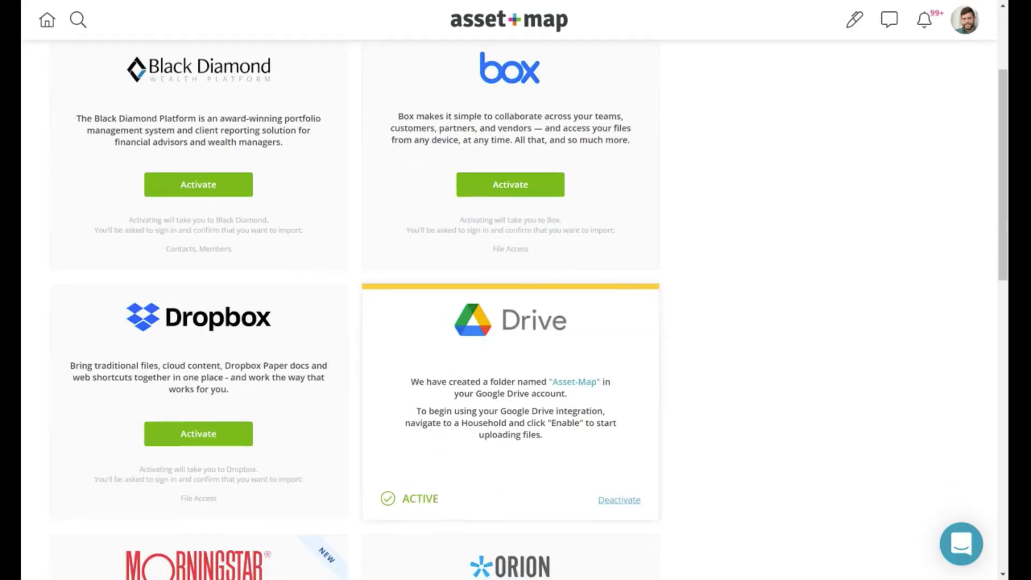
pyautogui.scroll(-8, 265, 311)
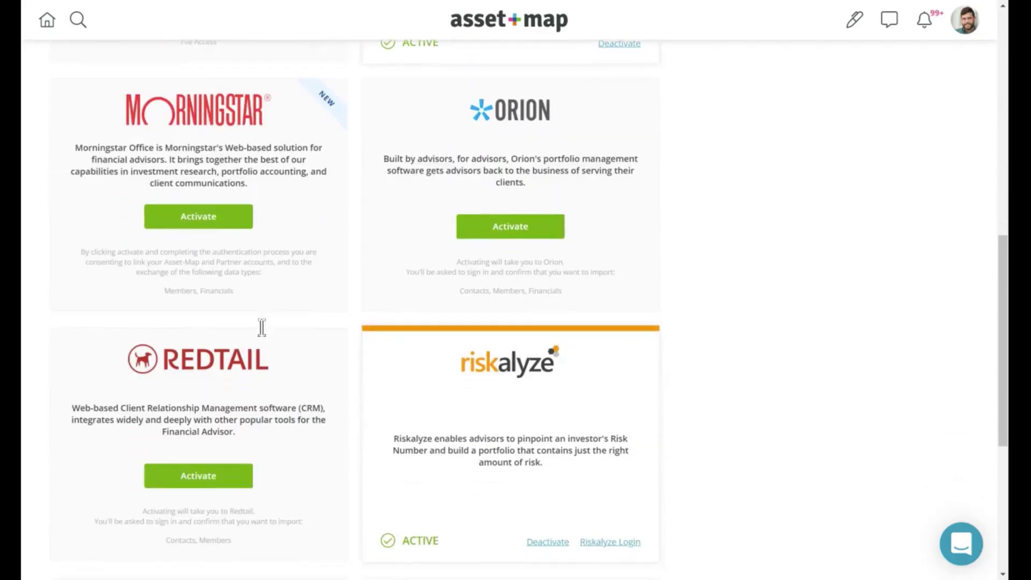
pyautogui.scroll(-5, 265, 311)
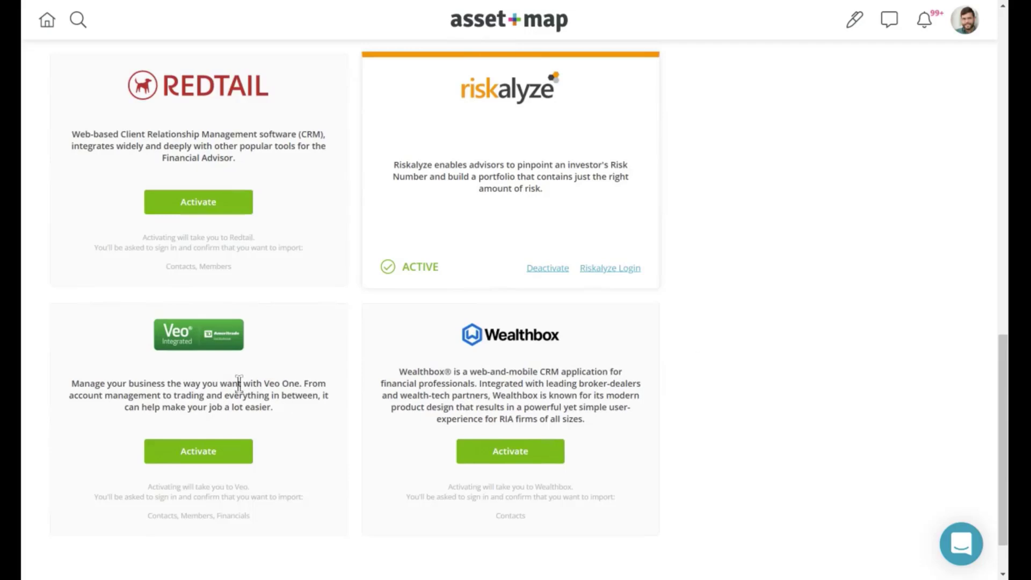
pyautogui.scroll(3, 239, 384)
pyautogui.scroll(3, 219, 257)
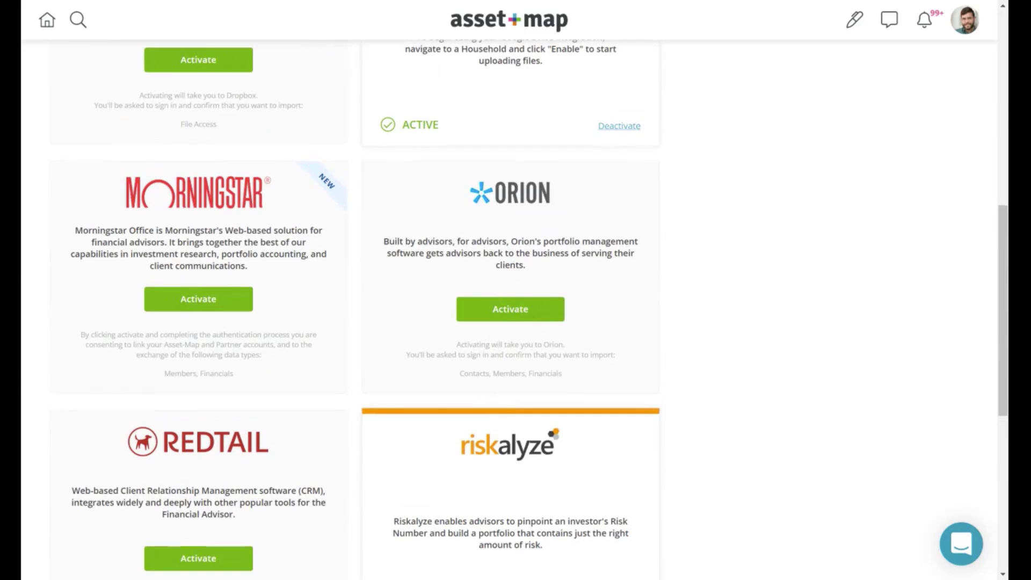
pyautogui.scroll(6, 435, 347)
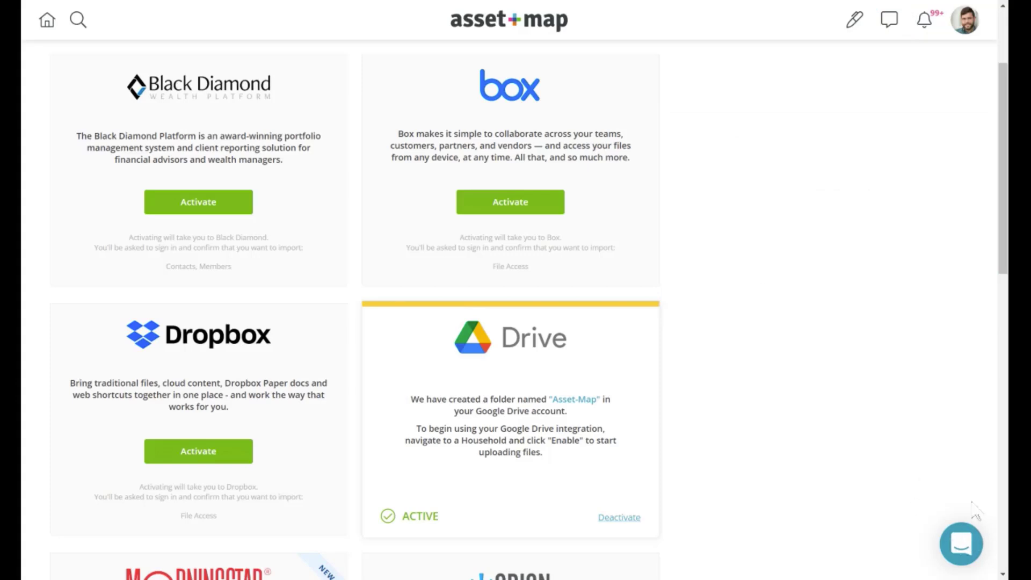
# Open the support messenger, look through its contact and help options, and close it.
pyautogui.click(967, 548)
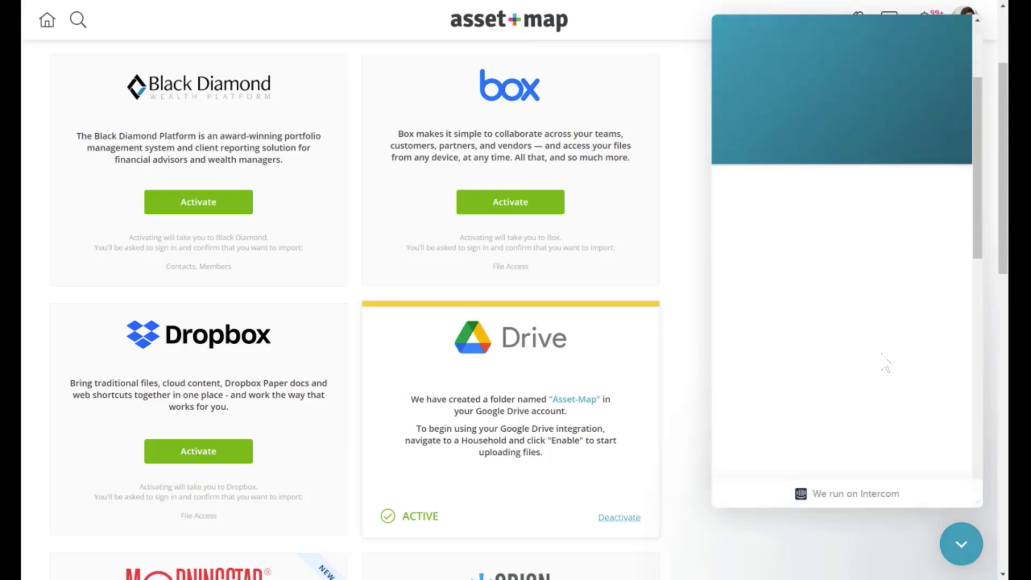
pyautogui.scroll(-1, 846, 355)
pyautogui.scroll(2, 835, 235)
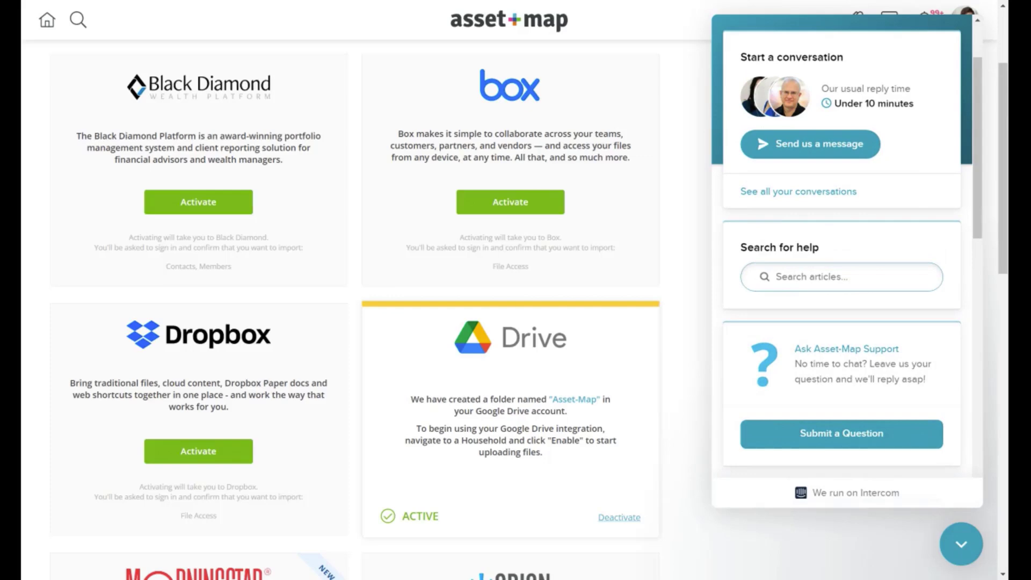
pyautogui.click(962, 544)
# Locate the Redtail integration's activation option in the Integration Manager, and return to the home page.
pyautogui.scroll(-10, 733, 382)
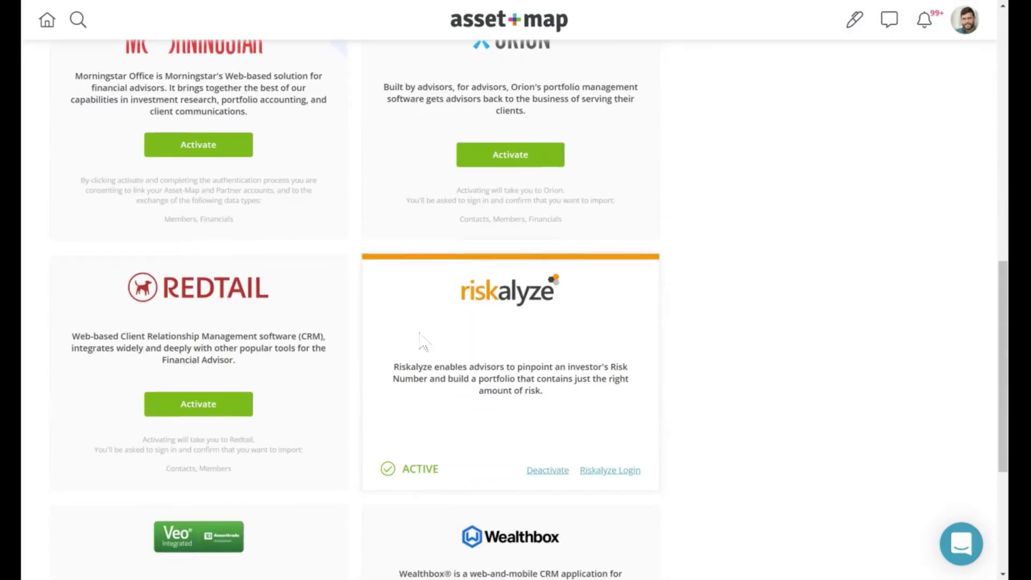
pyautogui.click(196, 405)
pyautogui.click(528, 28)
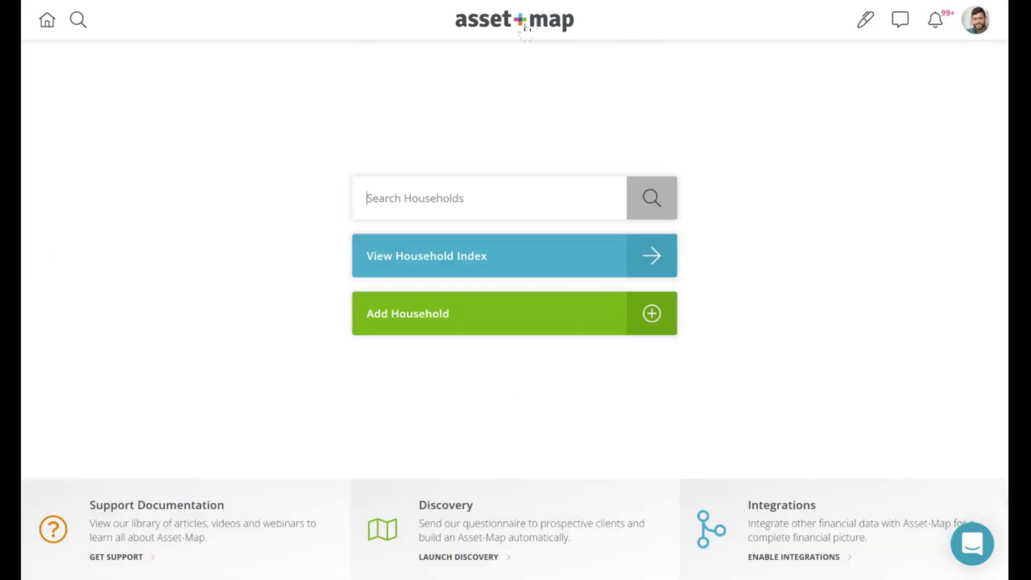
# Create a household from the Riskalyze integration by searching its contacts by surname and importing the second matching contact.
pyautogui.click(521, 328)
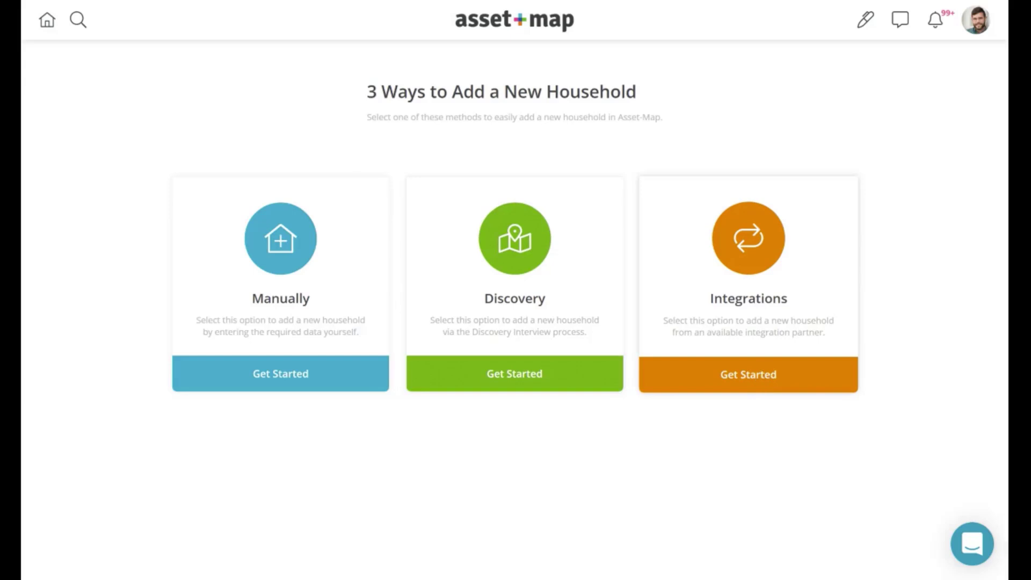
pyautogui.click(762, 374)
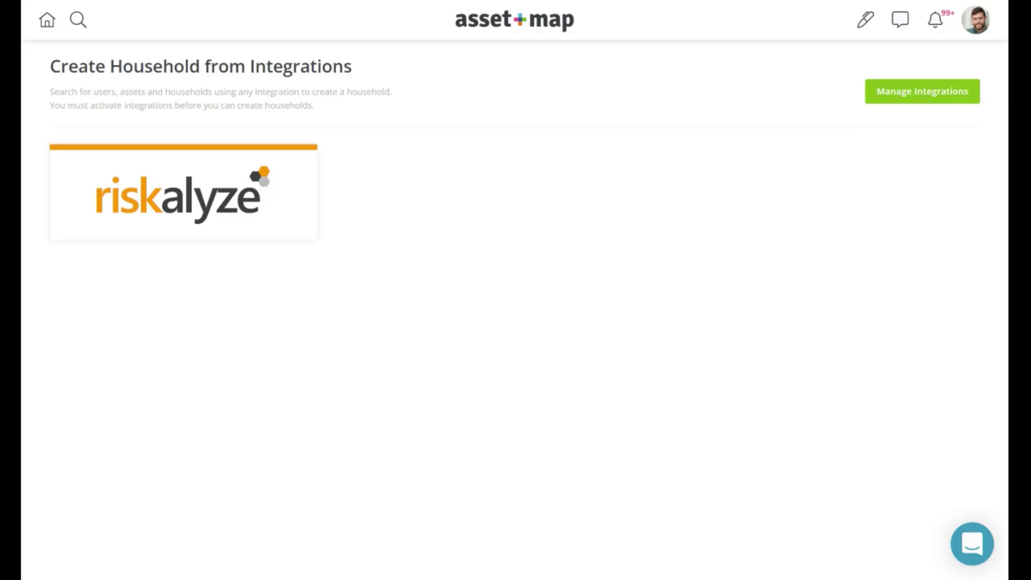
pyautogui.click(197, 211)
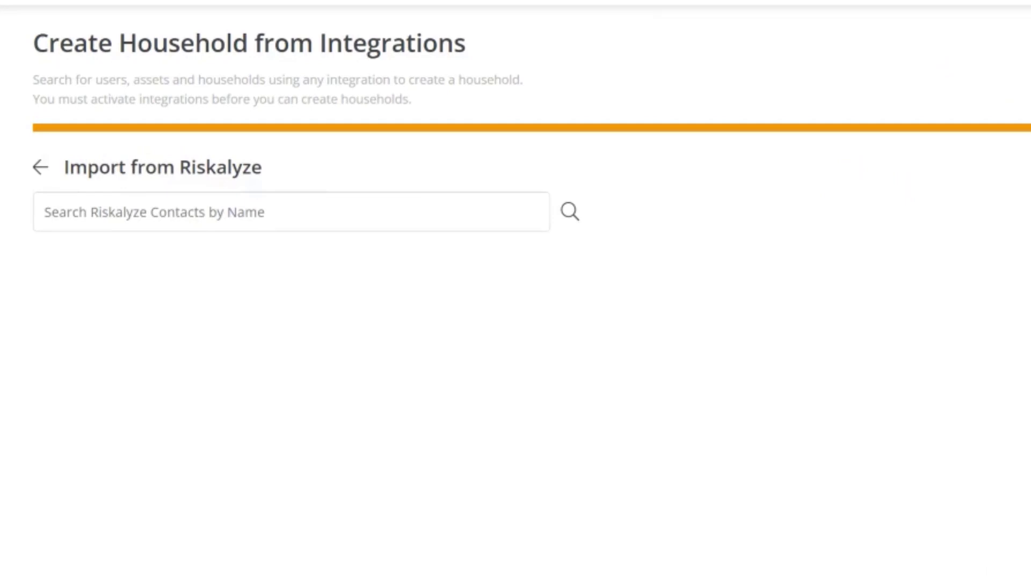
pyautogui.click(192, 211)
pyautogui.write('Doe')
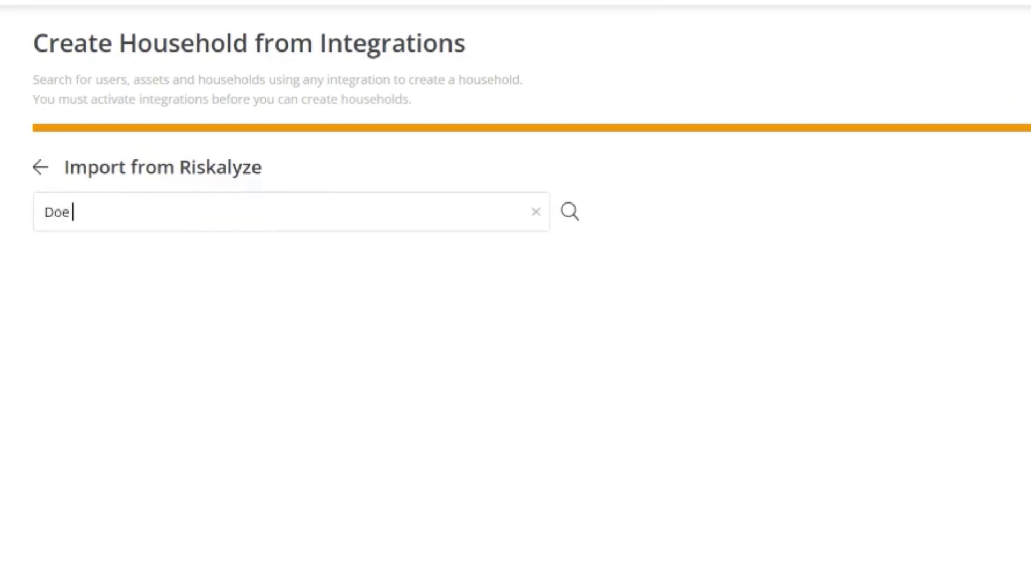
pyautogui.click(571, 211)
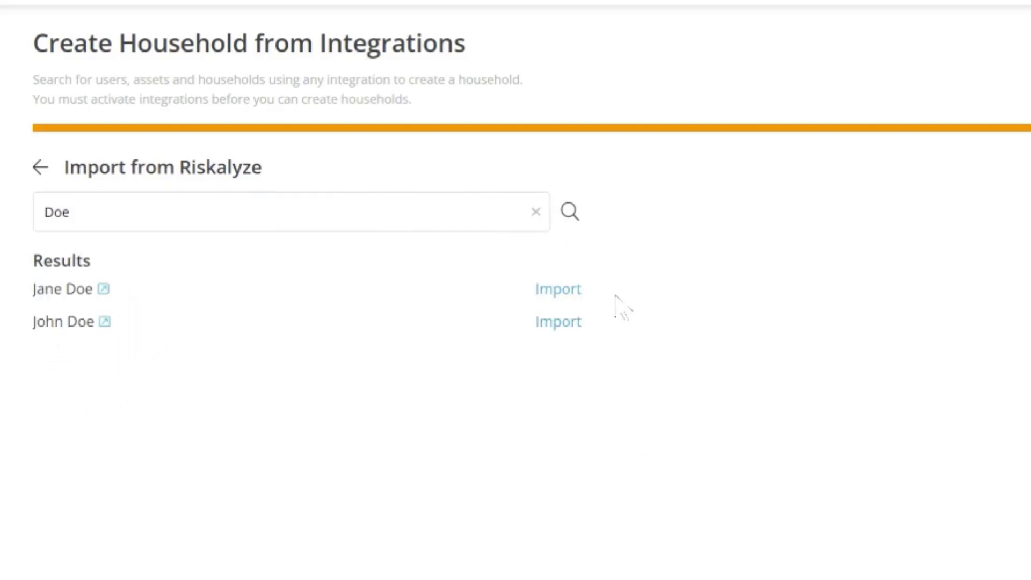
pyautogui.click(558, 322)
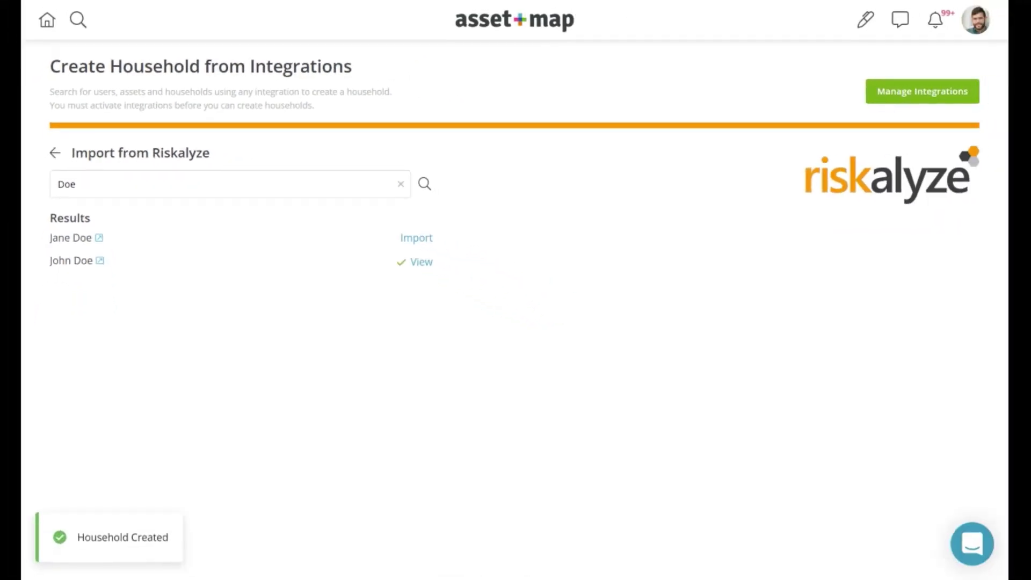
# Open the newly imported household and go to its Riskalyze integration page.
pyautogui.click(423, 264)
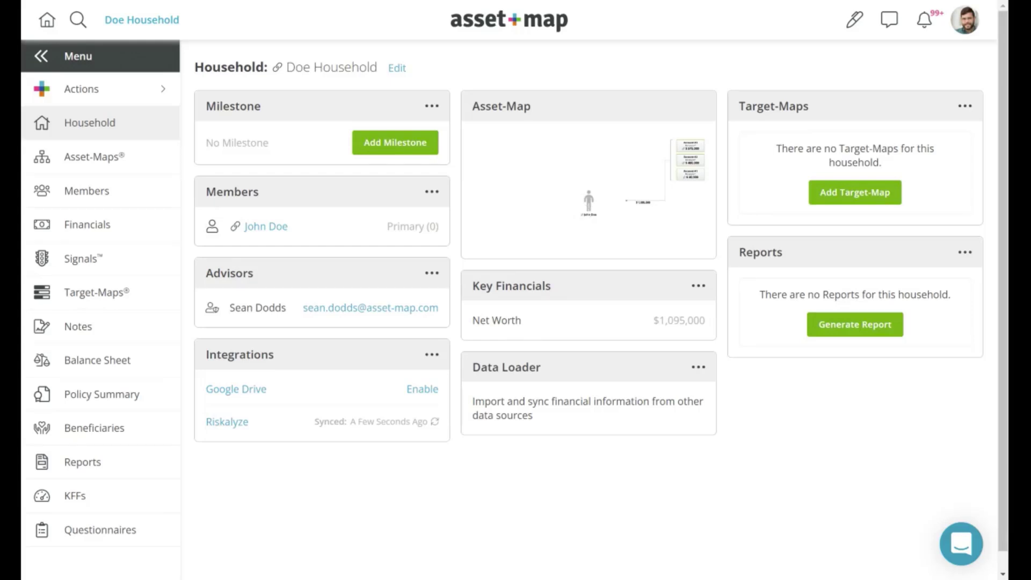
pyautogui.click(231, 425)
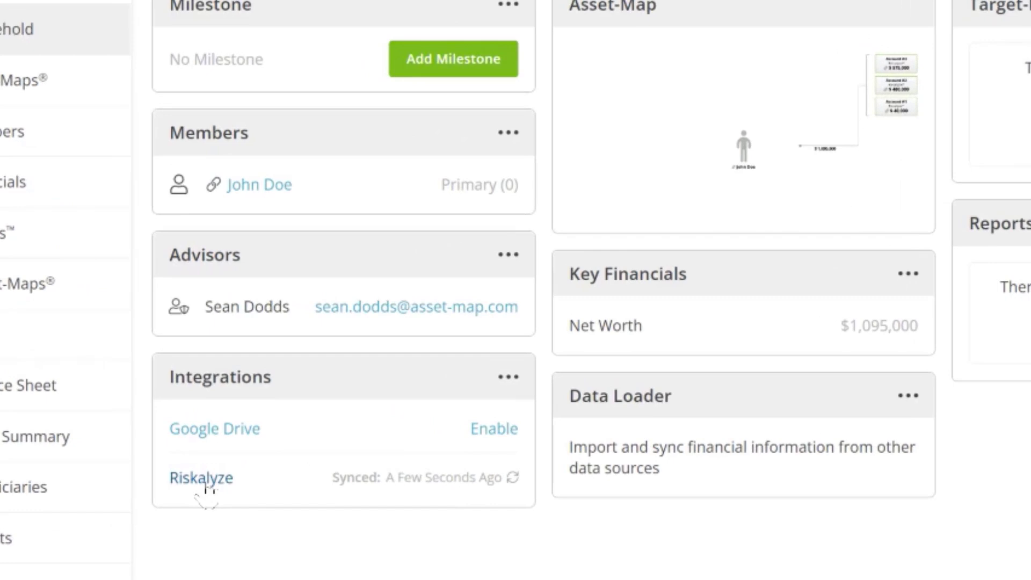
pyautogui.click(213, 481)
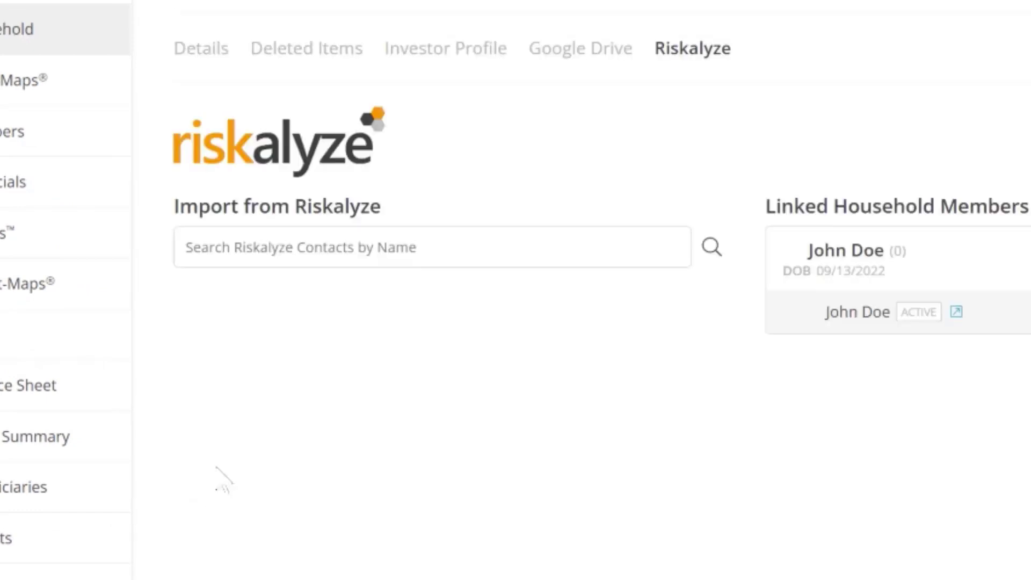
# Search the Riskalyze contacts by surname and import the first matching contact into the household as a New Member.
pyautogui.click(265, 252)
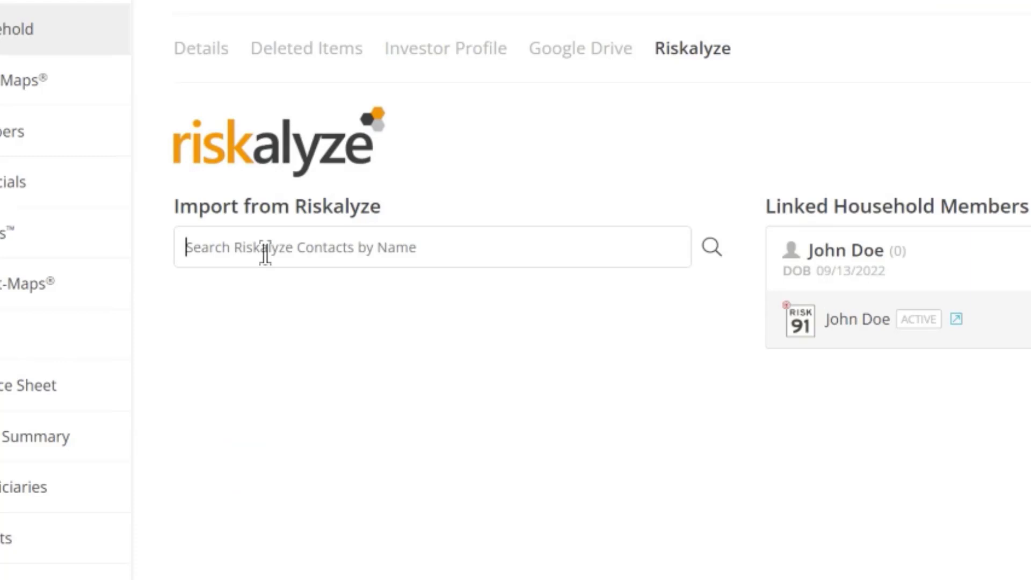
pyautogui.write('Doe')
pyautogui.press('Return')
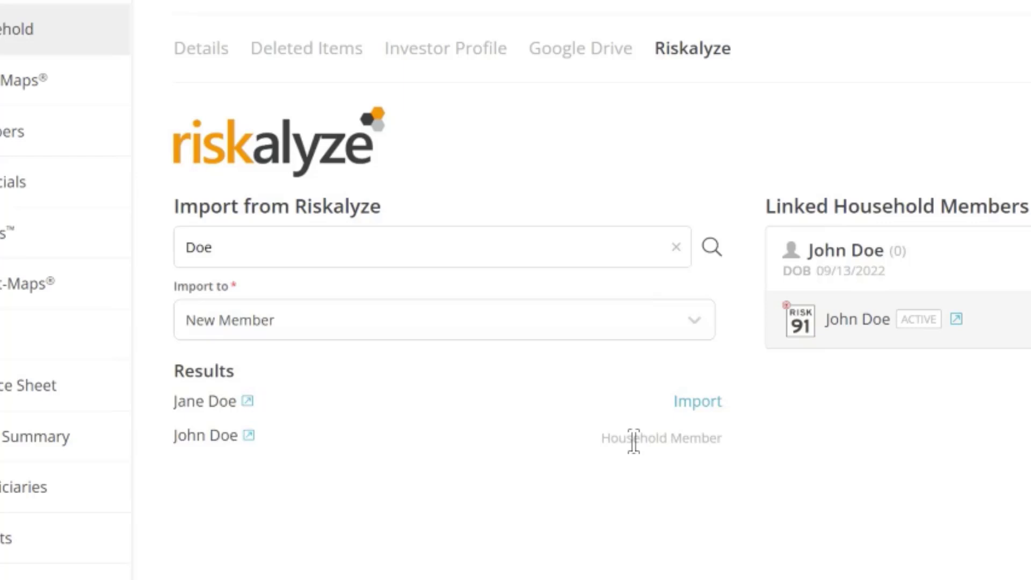
pyautogui.click(698, 404)
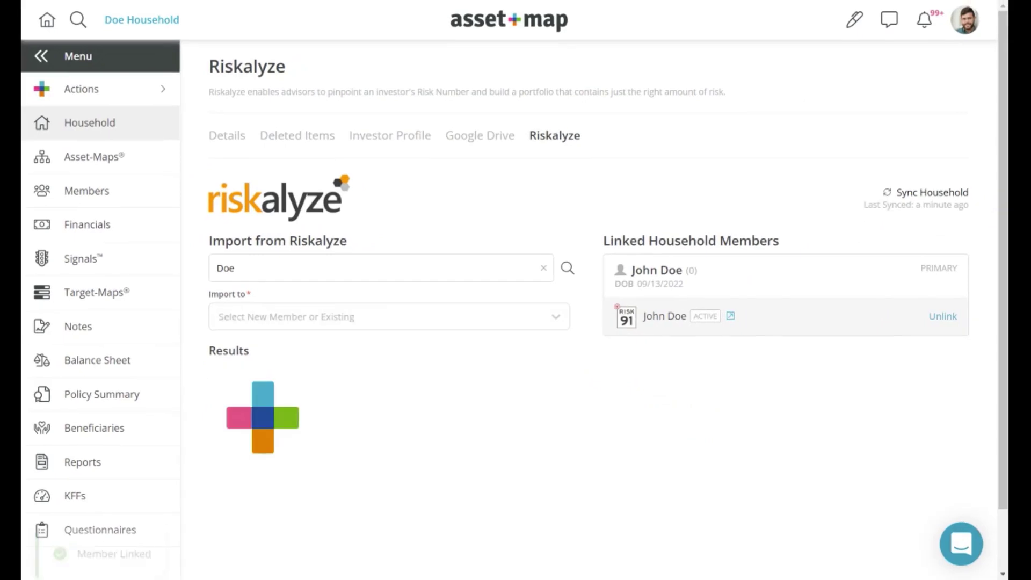
# Resync the household's Riskalyze data from its overview, and show both members in its Asset-Map.
pyautogui.click(79, 129)
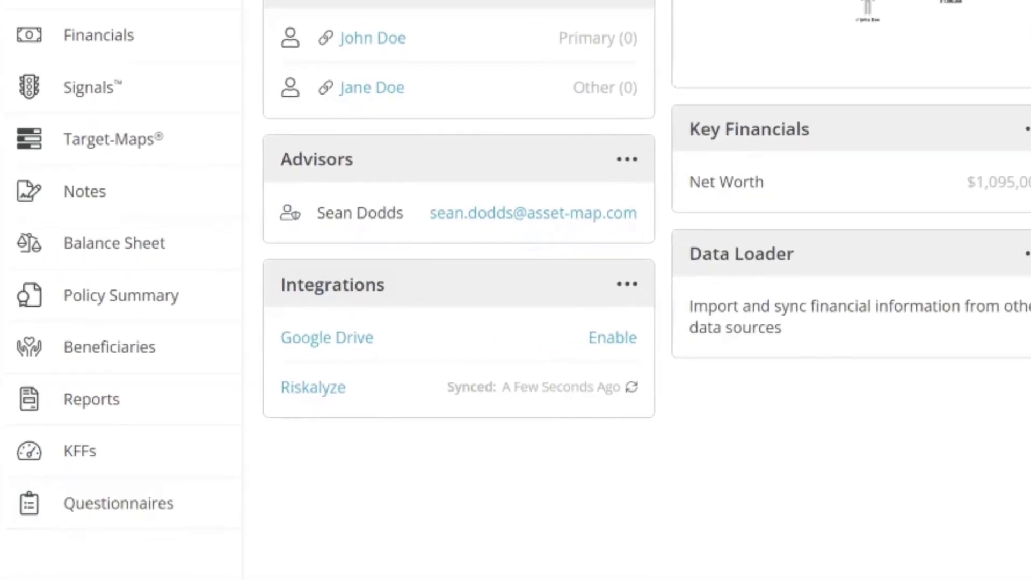
pyautogui.click(634, 389)
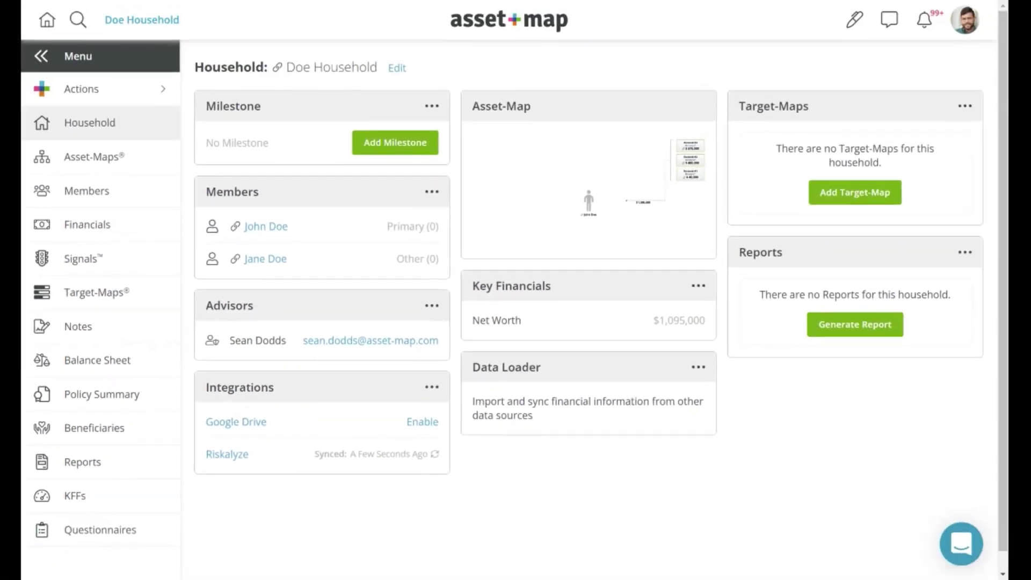
pyautogui.click(591, 146)
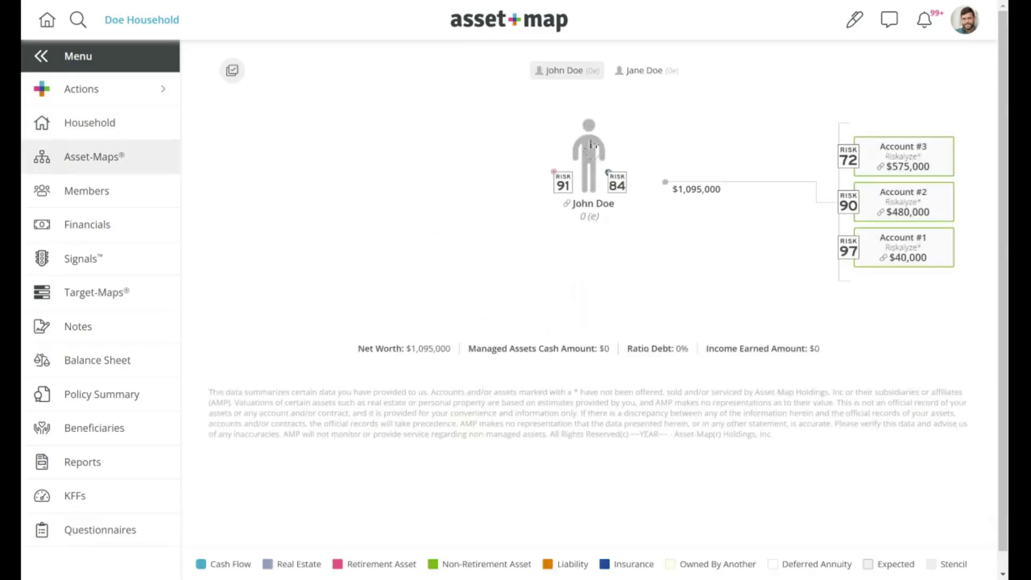
pyautogui.click(647, 71)
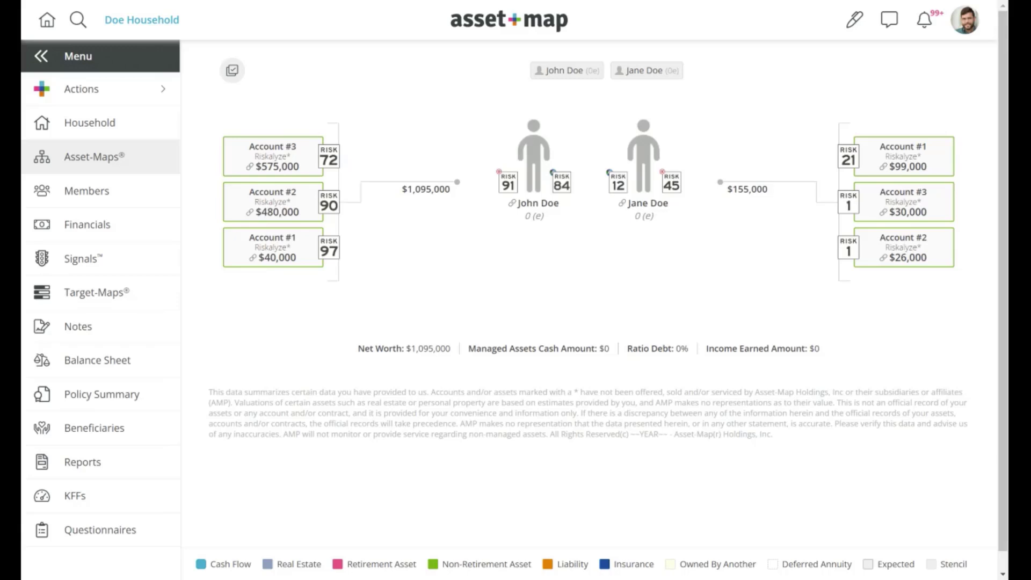
# Apply the "4. Integrations*" stencil to the household, and hide the second member from the Asset-Map.
pyautogui.rightClick(579, 264)
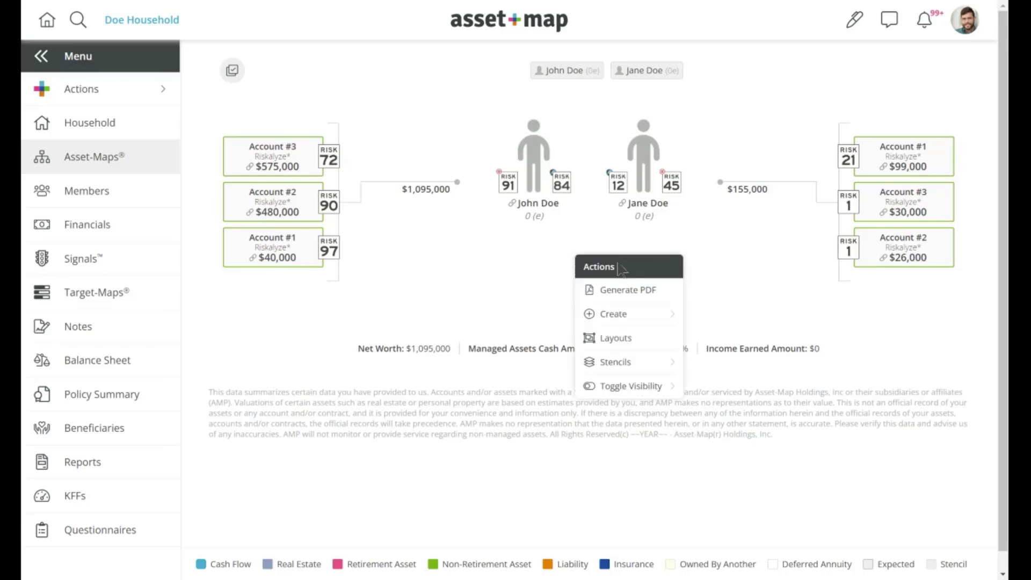
pyautogui.moveTo(622, 366)
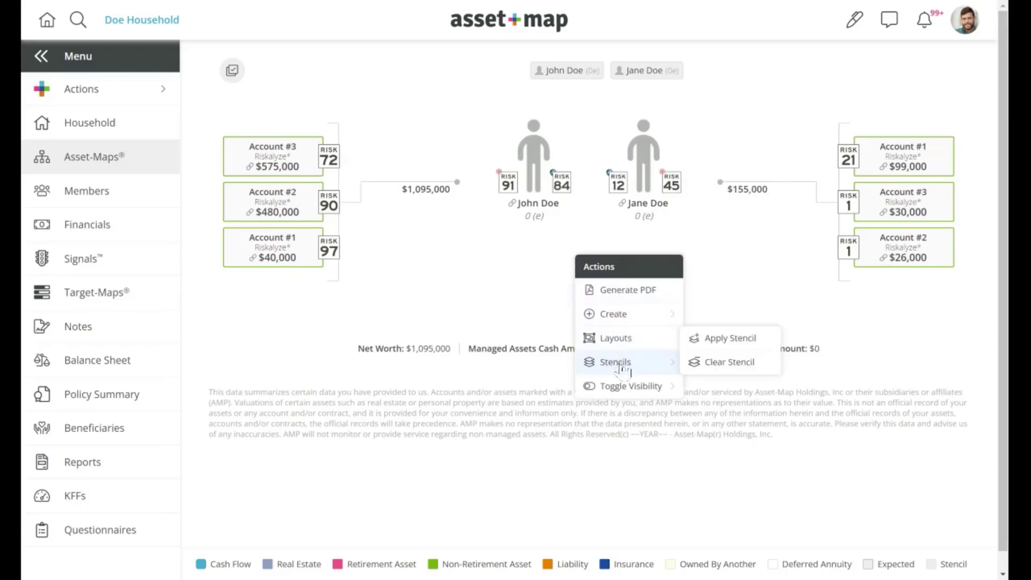
pyautogui.click(720, 340)
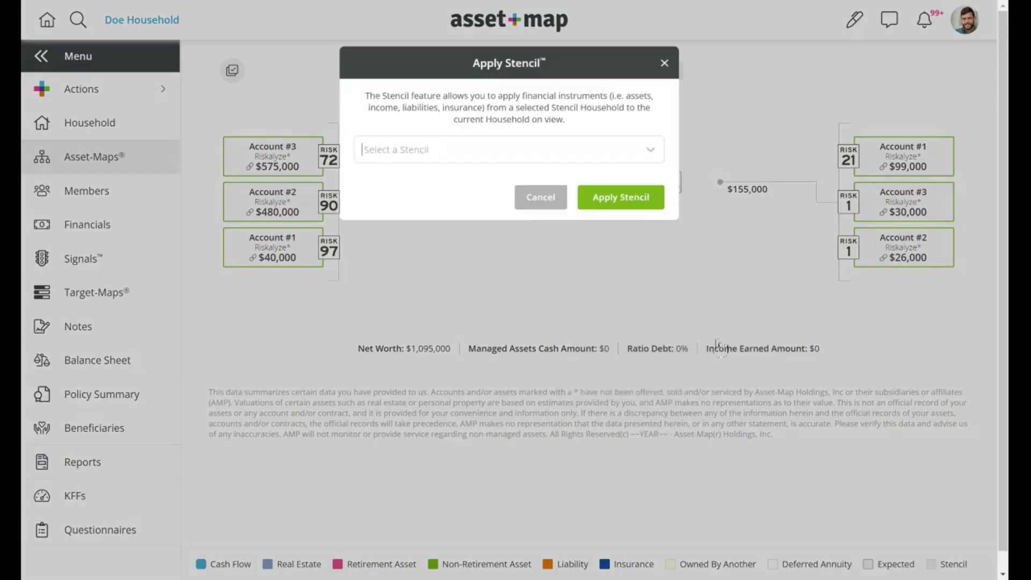
pyautogui.click(611, 155)
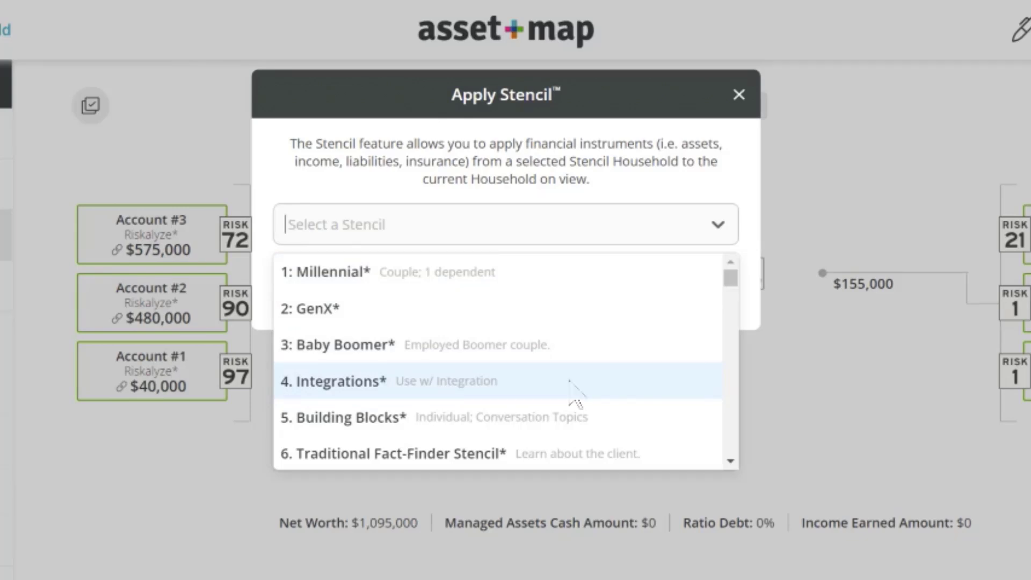
pyautogui.click(575, 397)
pyautogui.click(691, 357)
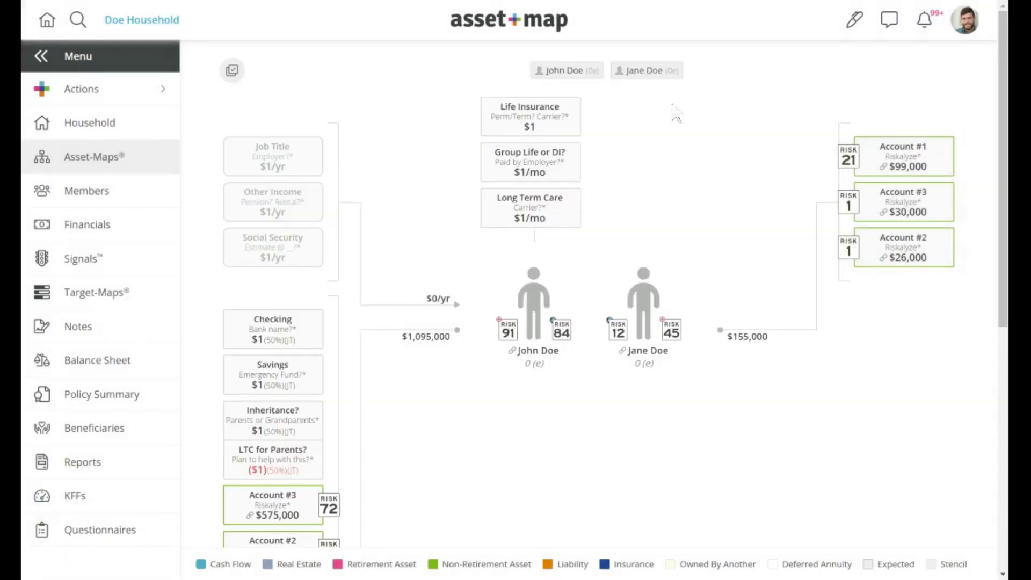
pyautogui.click(650, 72)
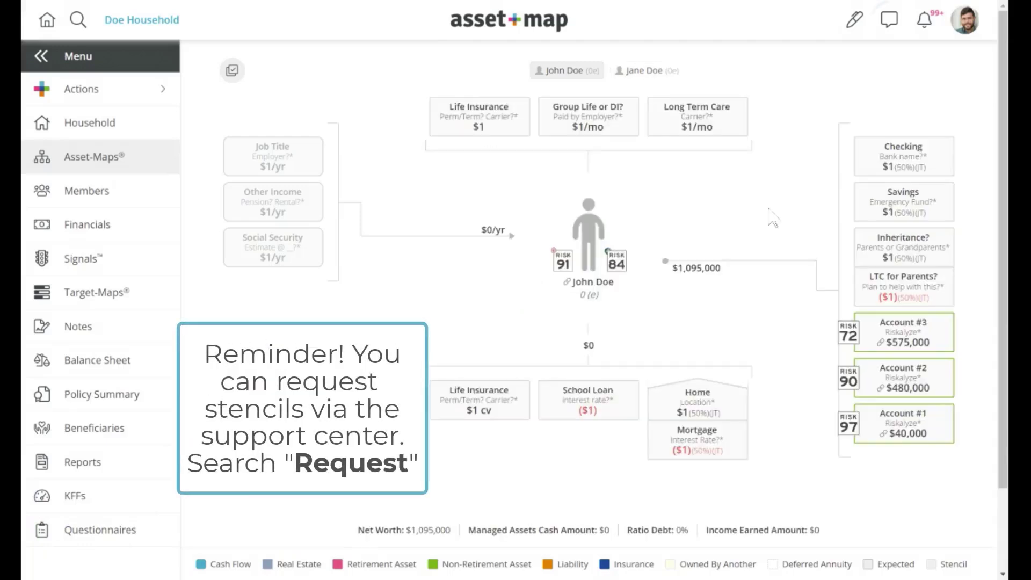